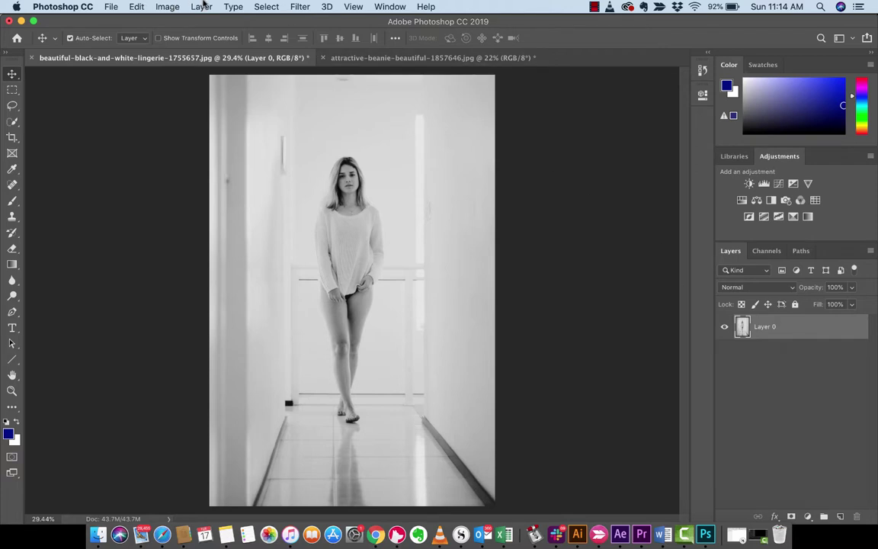
Start a new gradient fill layer from the Layer menu, naming it InstaFilter1
left_click(202, 6)
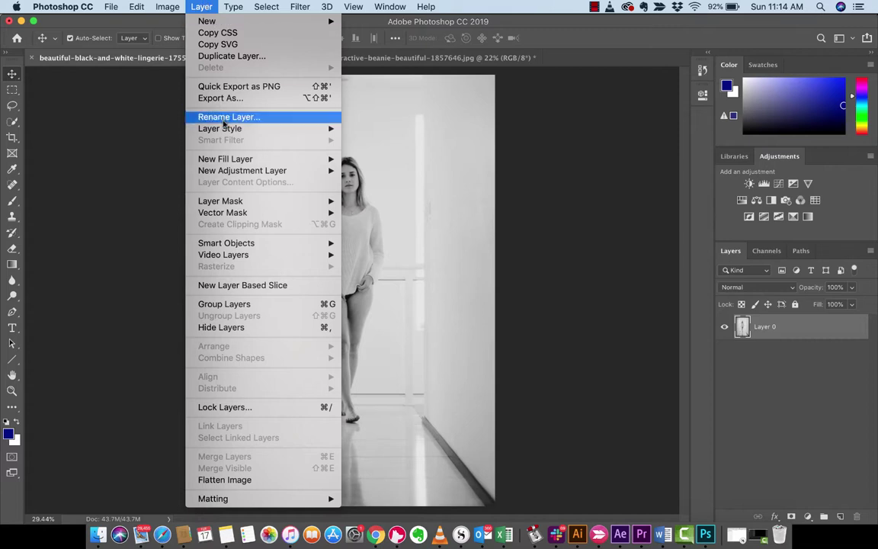
mouse_move(225, 162)
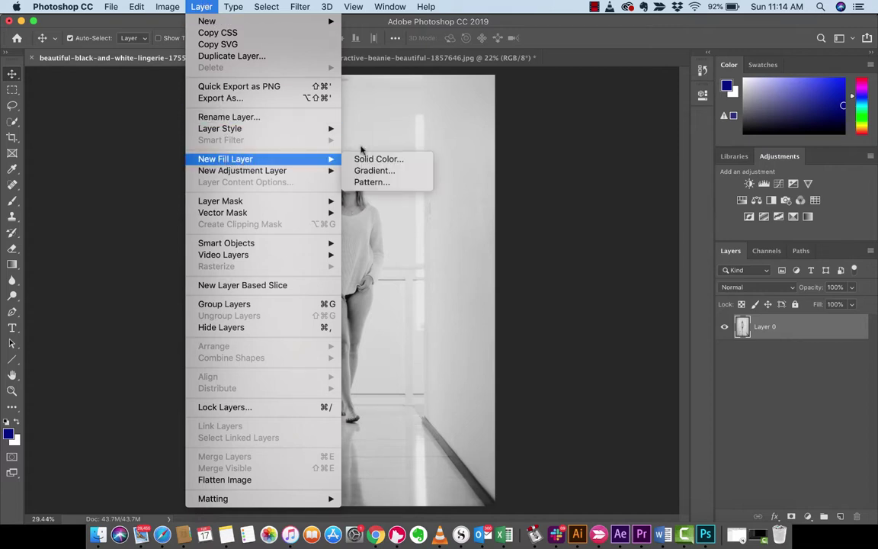
left_click(366, 172)
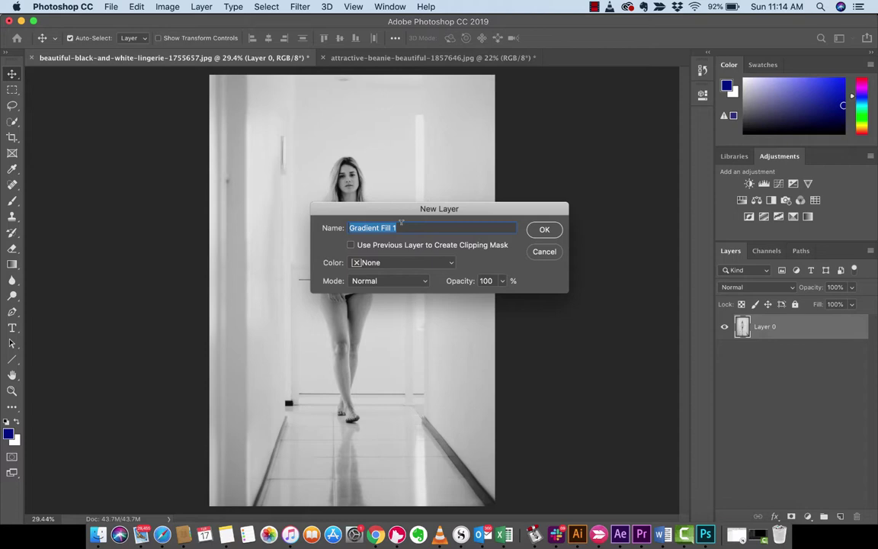
type("Insta")
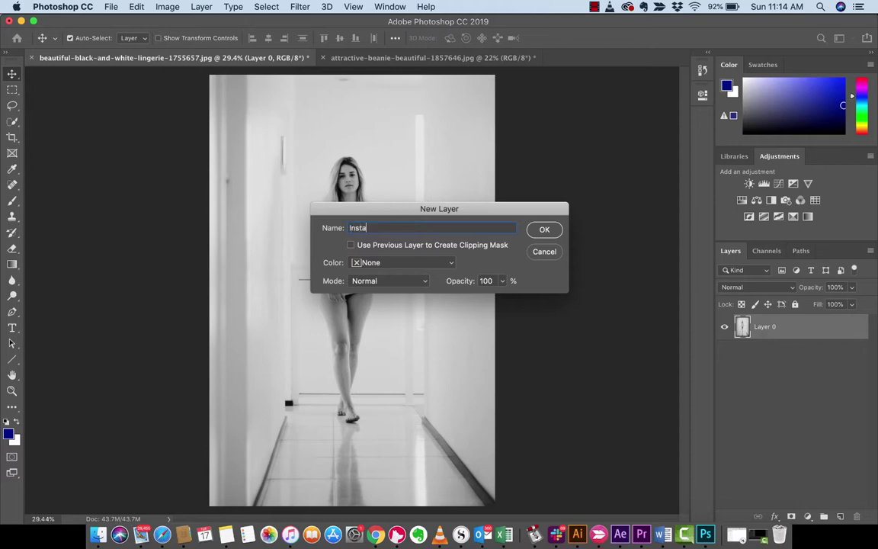
type("Filter1")
Confirm the InstaFilter1 layer, creating a linear 90° blue gradient fill
left_click(543, 231)
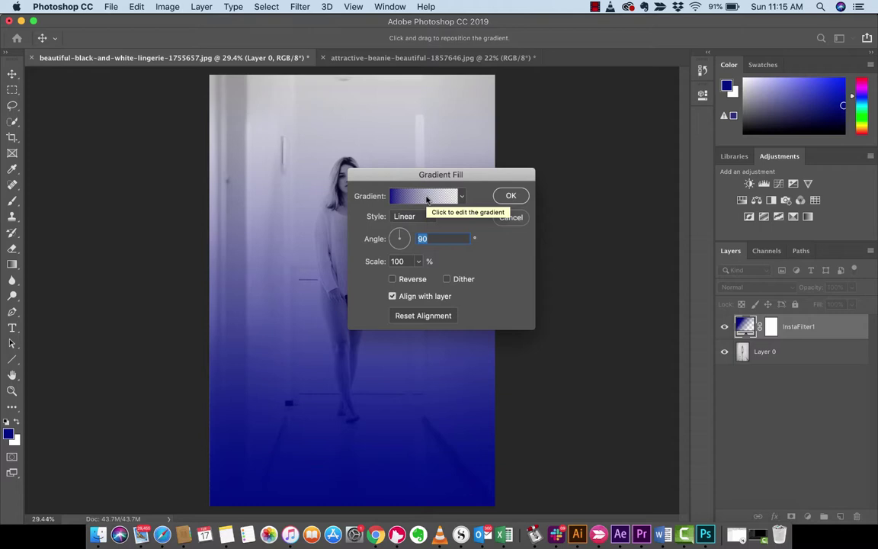
Open the Gradient Editor for the fill and select its left colour stop
left_click(426, 198)
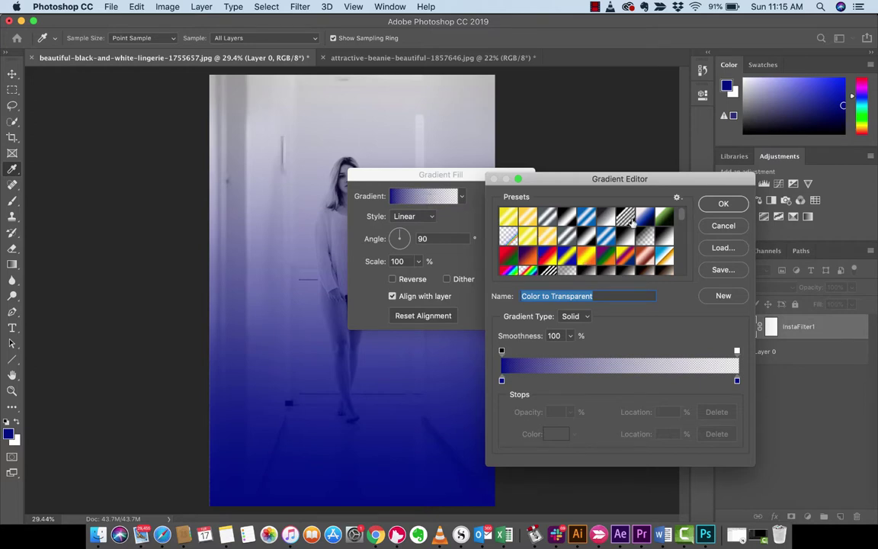
scroll(632, 220, "down", 3)
scroll(632, 220, "up", 3)
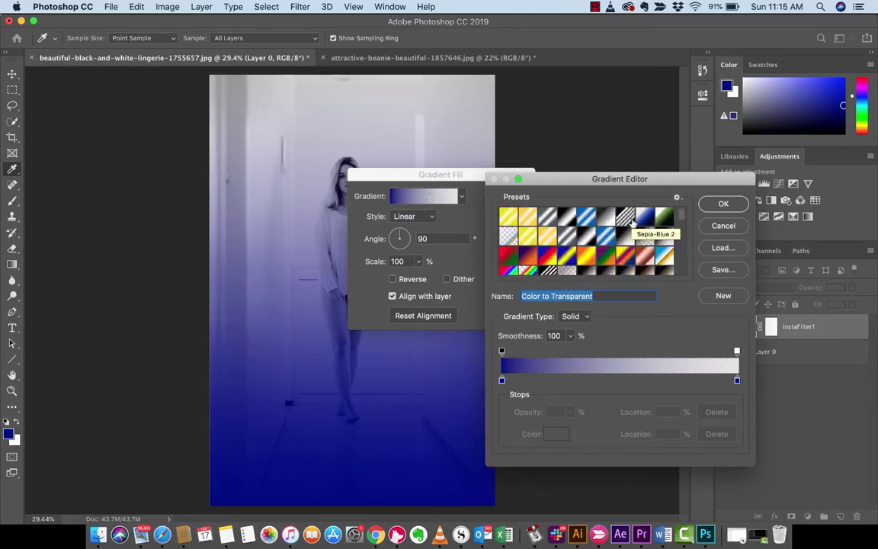
left_click(501, 382)
Recolour the gradient's left stop to a muted greyish lavender, 7c7fa1
double_click(501, 382)
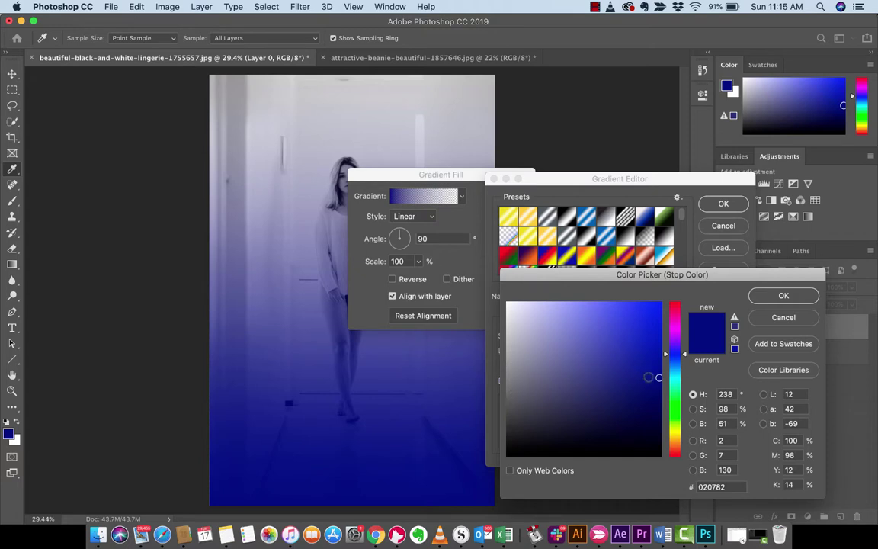
left_click_drag(602, 275, 630, 258)
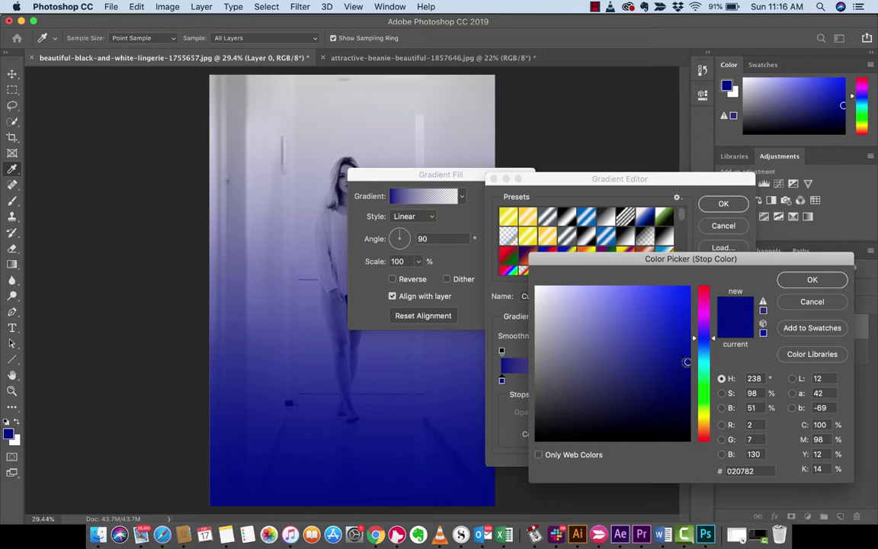
left_click_drag(687, 361, 577, 358)
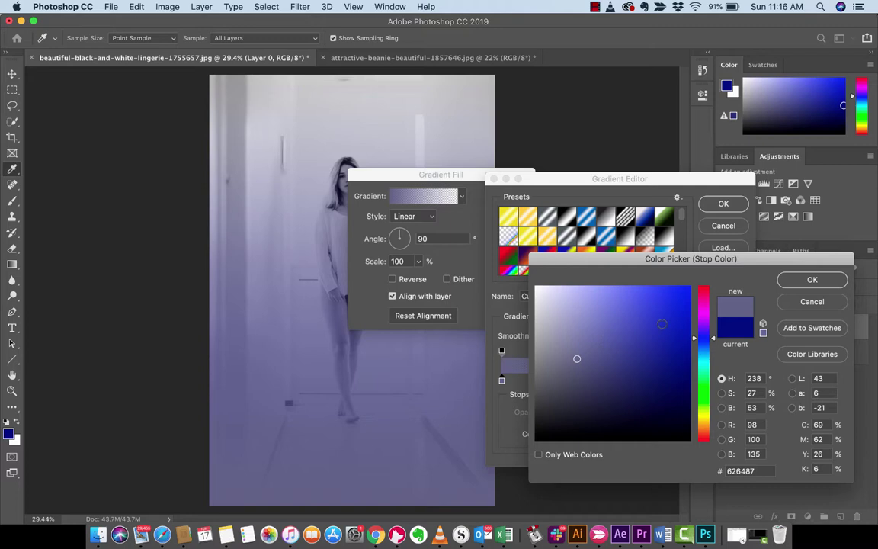
left_click_drag(703, 338, 702, 342)
left_click(566, 351)
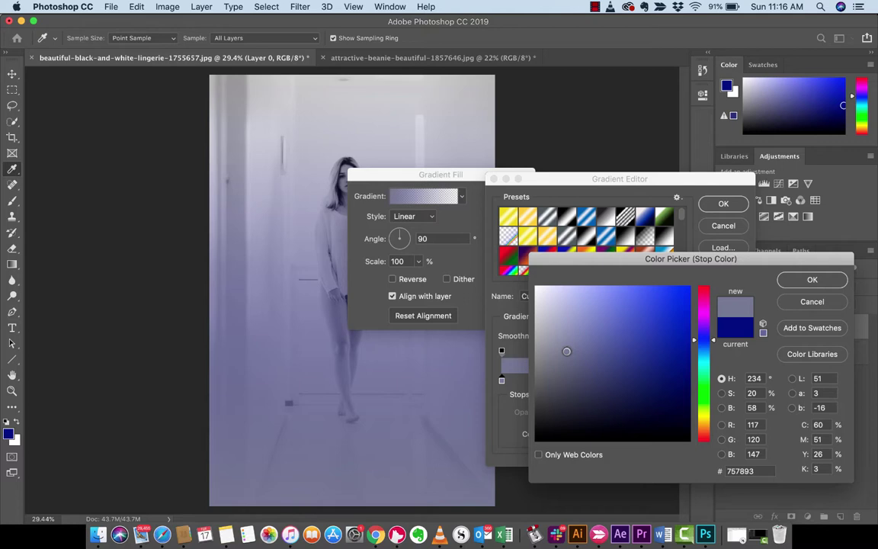
left_click_drag(702, 341, 702, 424)
left_click(690, 296)
mouse_move(689, 295)
left_mouse_down()
mouse_move(576, 359)
mouse_move(562, 341)
mouse_move(571, 354)
left_mouse_up()
left_click_drag(714, 366, 704, 342)
left_click_drag(568, 349, 571, 342)
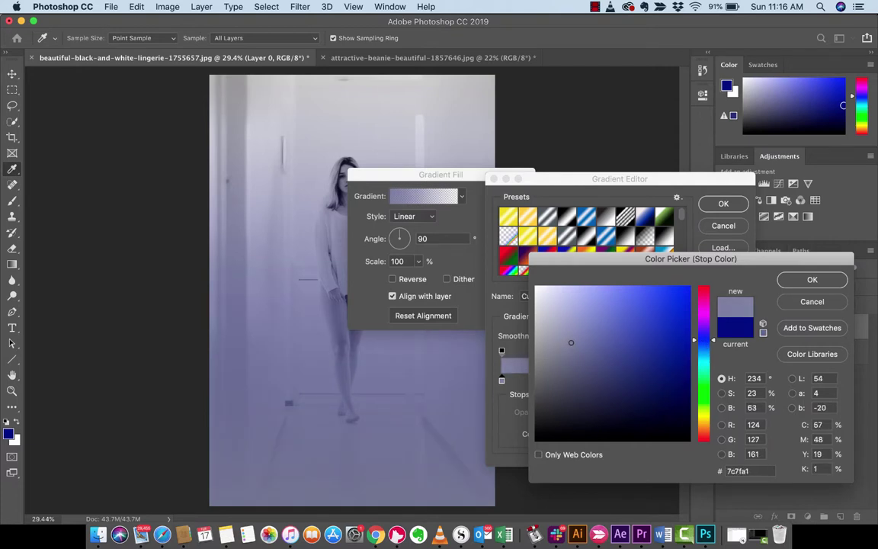
left_click(809, 279)
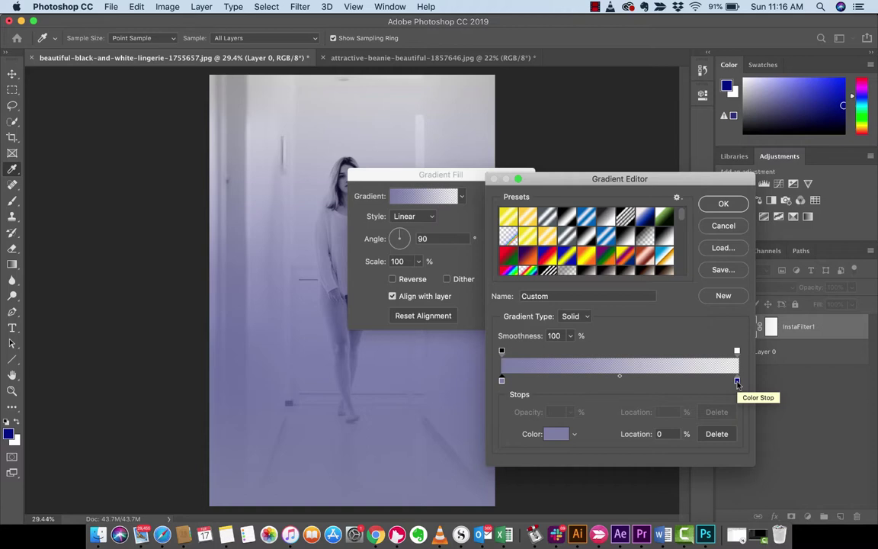
Set the gradient's right stop to a slightly desaturated cyan teal
double_click(736, 381)
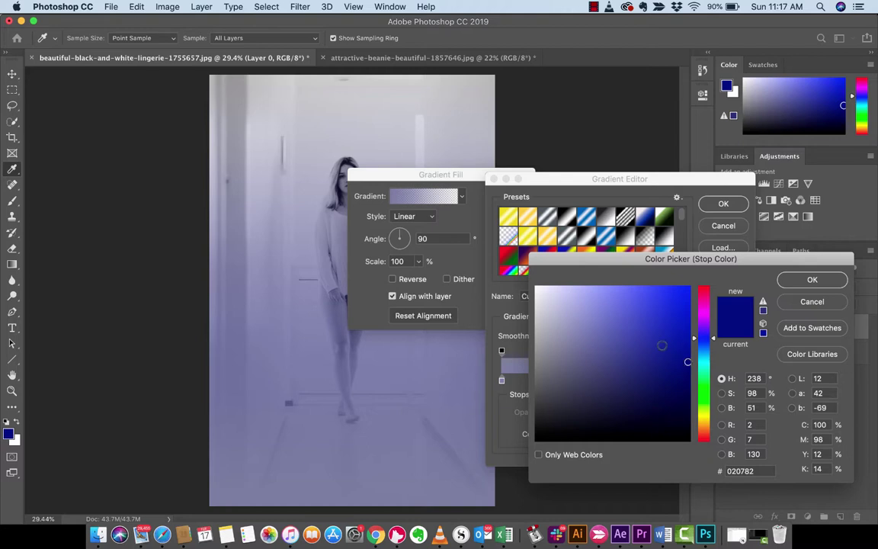
left_click(704, 363)
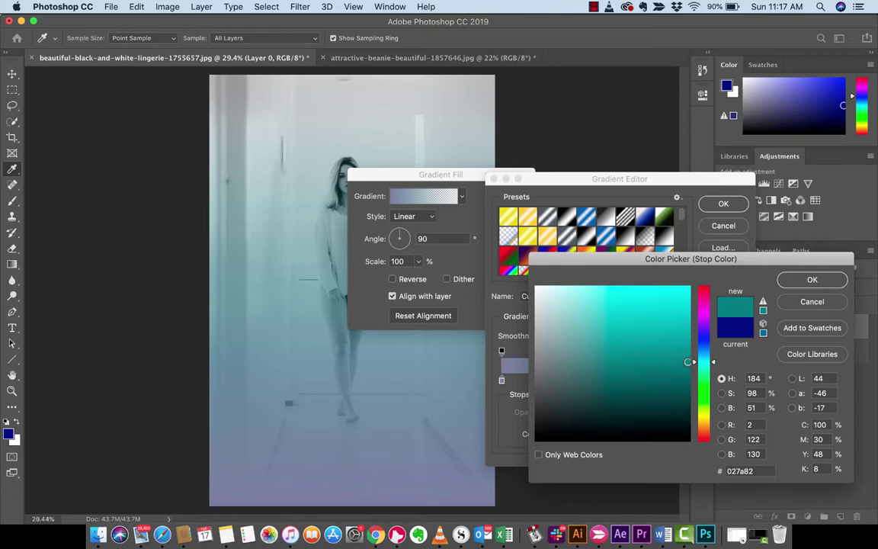
left_click_drag(688, 362, 629, 358)
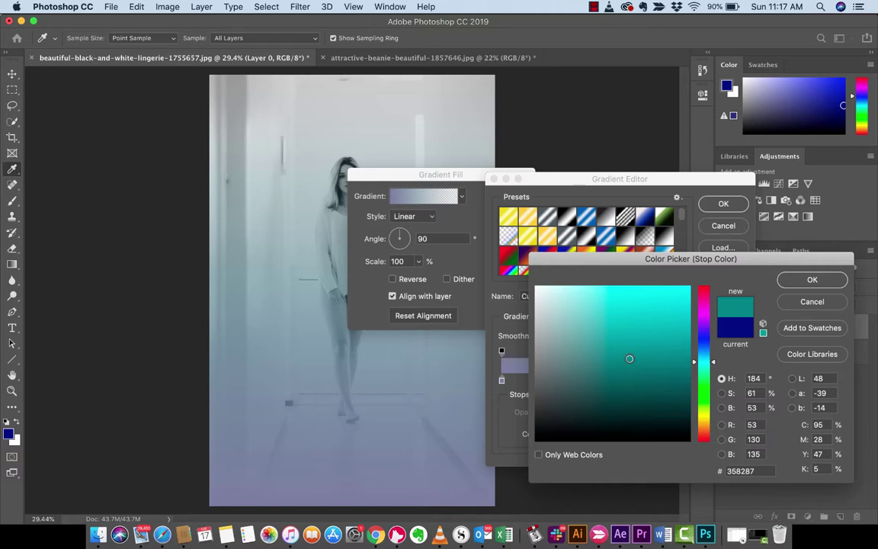
left_click(797, 281)
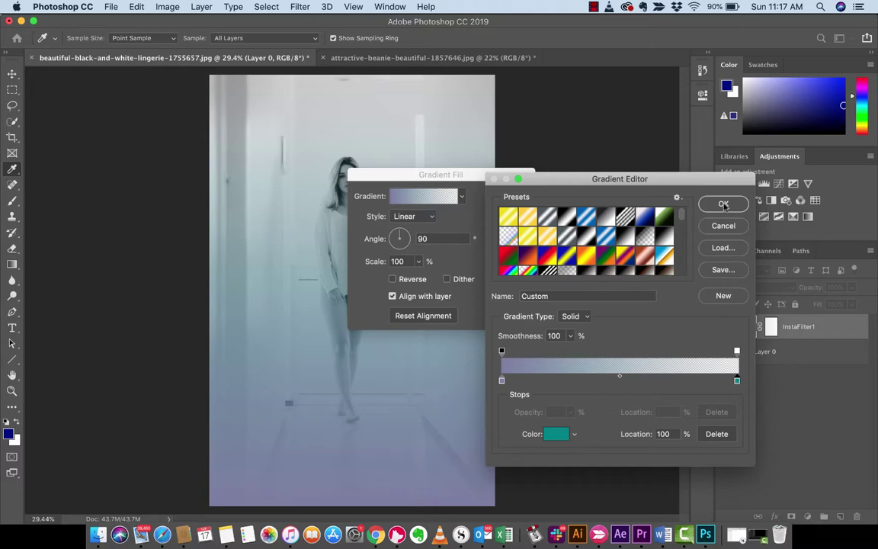
Accept the edited gradient and preview the fill in Radial and Angle styles
left_click(723, 204)
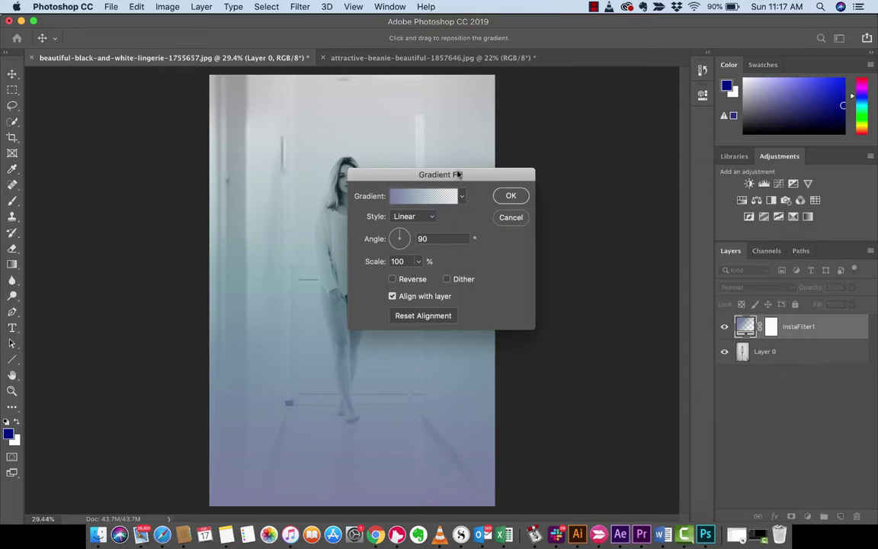
left_click_drag(457, 174, 594, 117)
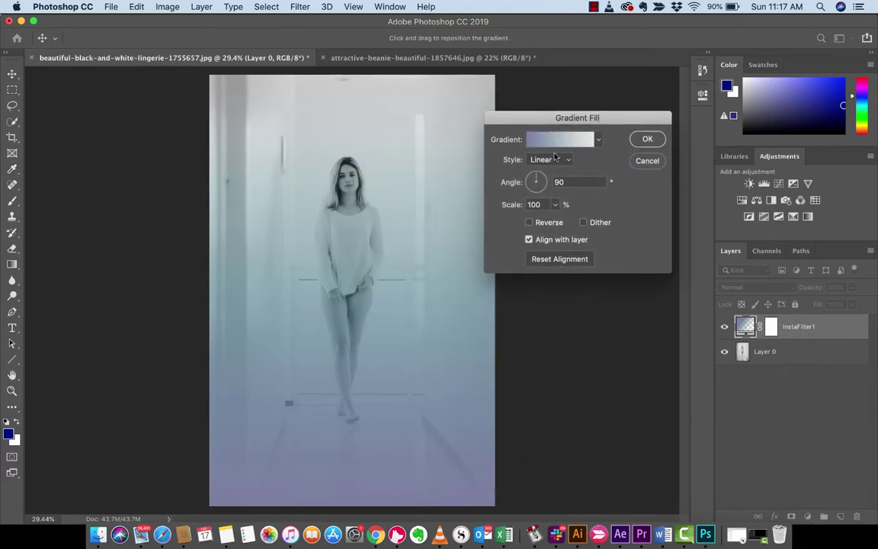
left_click(553, 159)
left_click(551, 159)
left_click(550, 159)
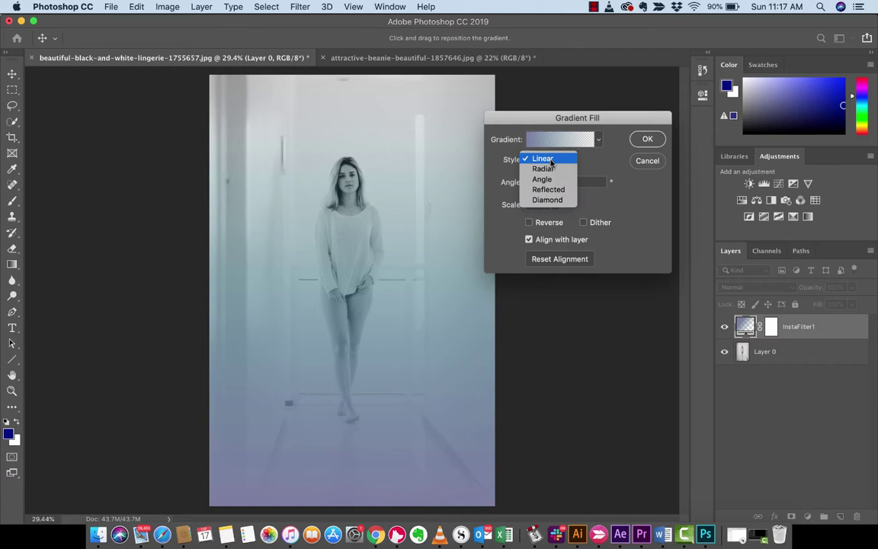
left_click(551, 169)
left_click(550, 161)
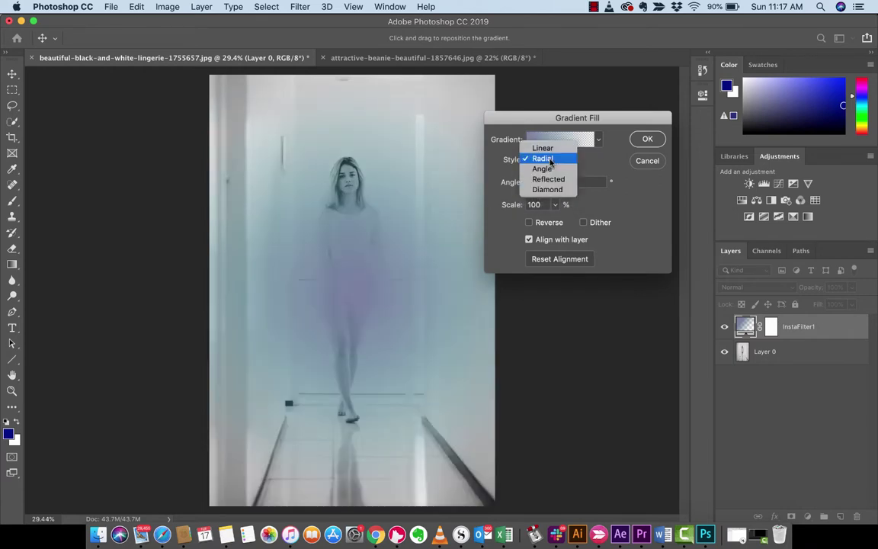
Preview Reflected and Diamond styles, then apply the fill as Linear
left_click(550, 170)
left_click(550, 162)
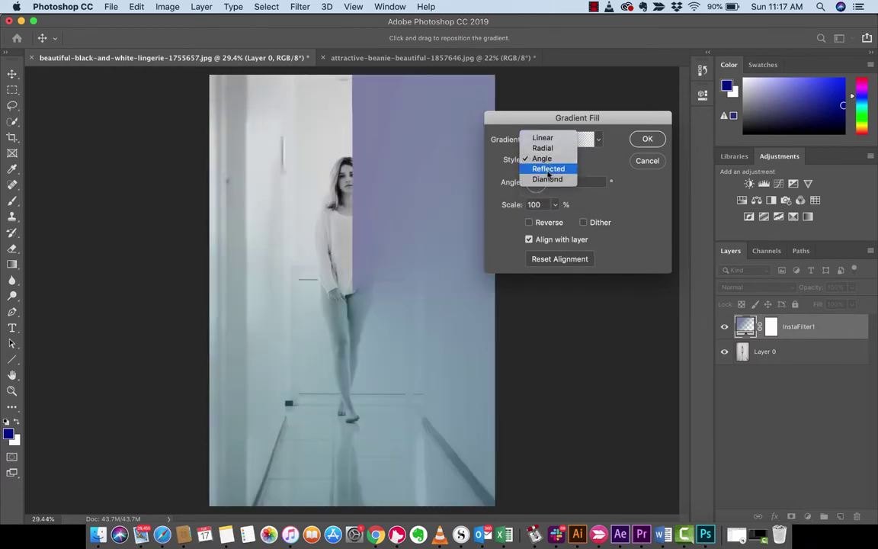
left_click(549, 169)
left_click(548, 161)
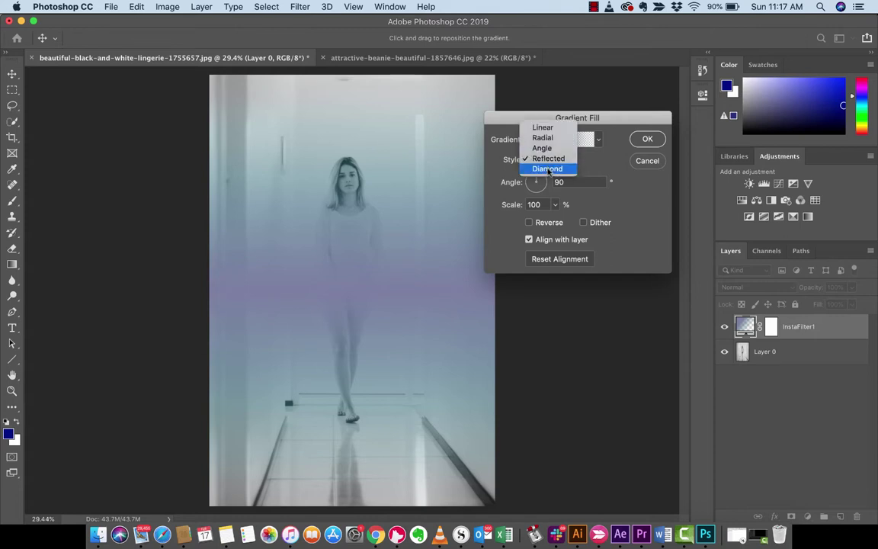
left_click(547, 169)
left_click(547, 161)
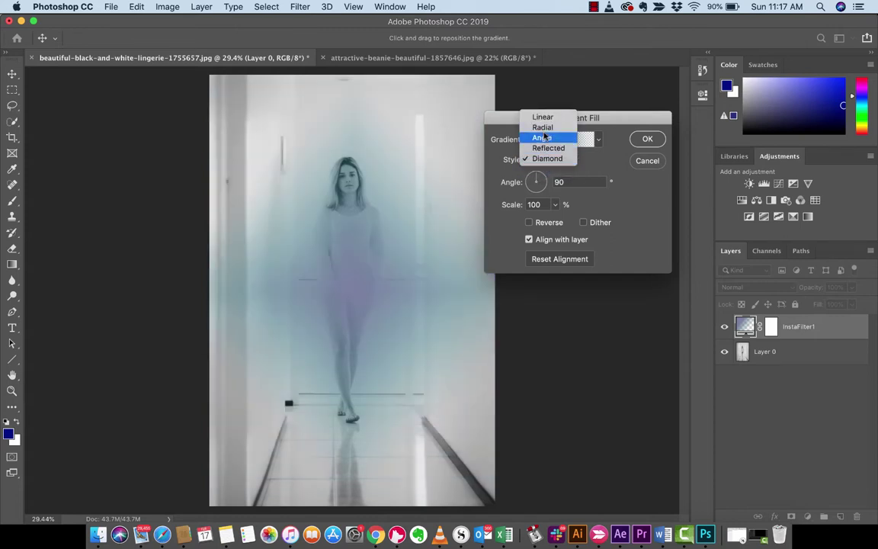
left_click(545, 114)
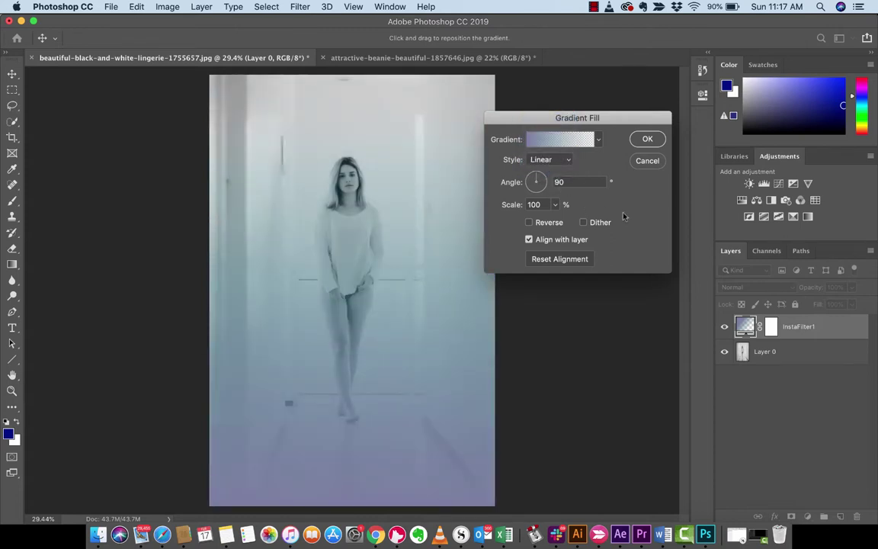
left_click(647, 139)
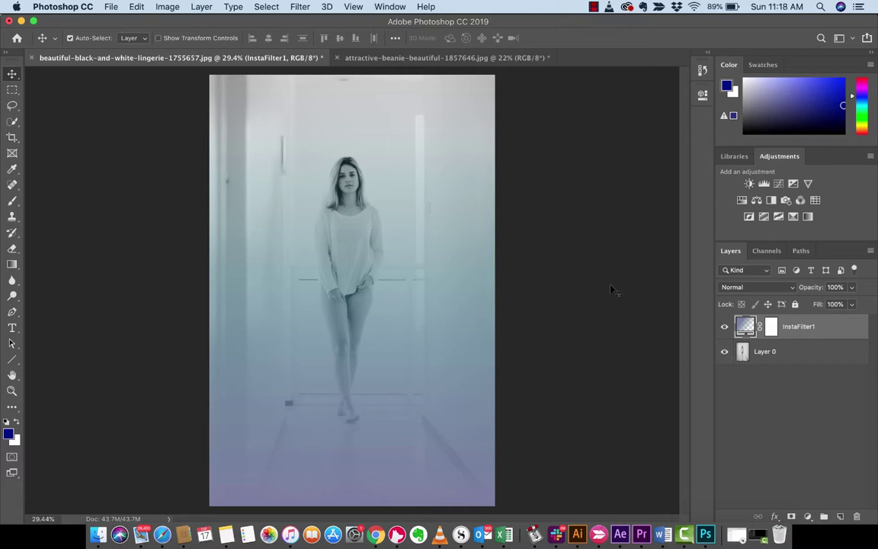
Set InstaFilter1's blend mode to Color so only the tint shows on the photo
left_click(743, 288)
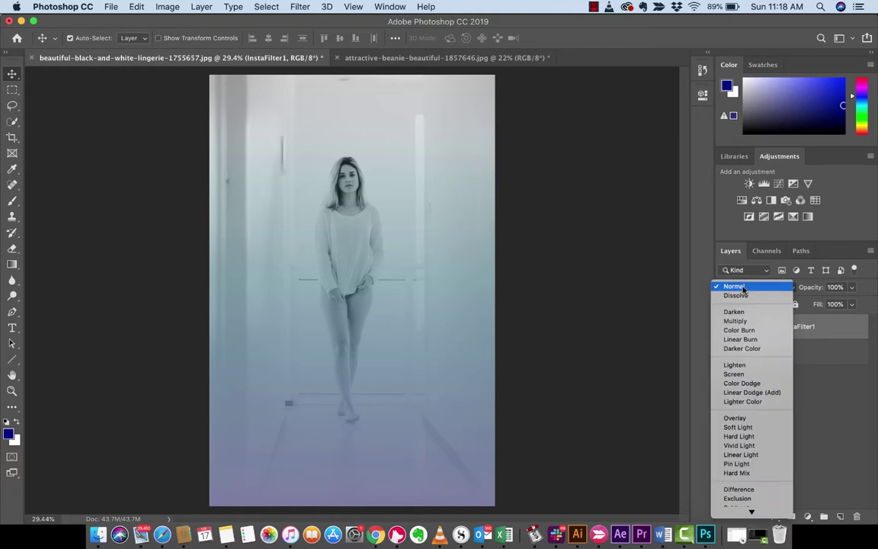
left_click(743, 287)
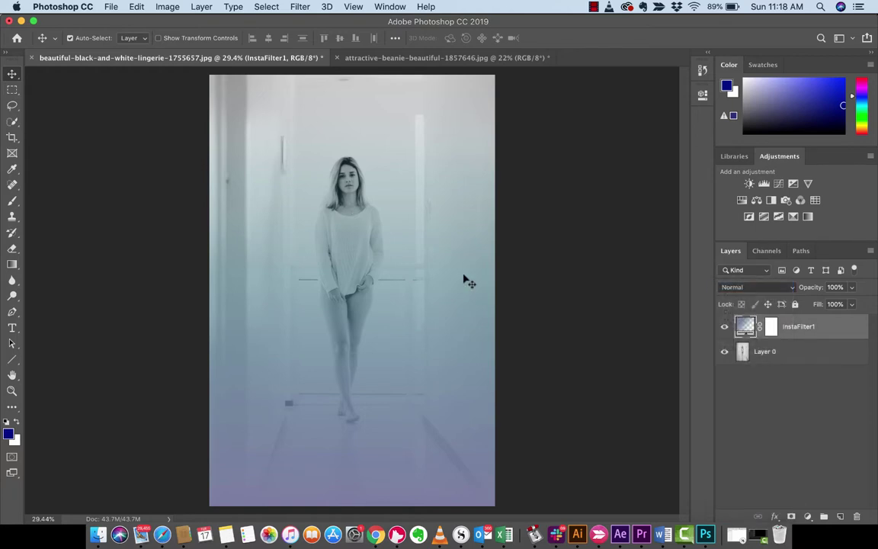
left_click(736, 286)
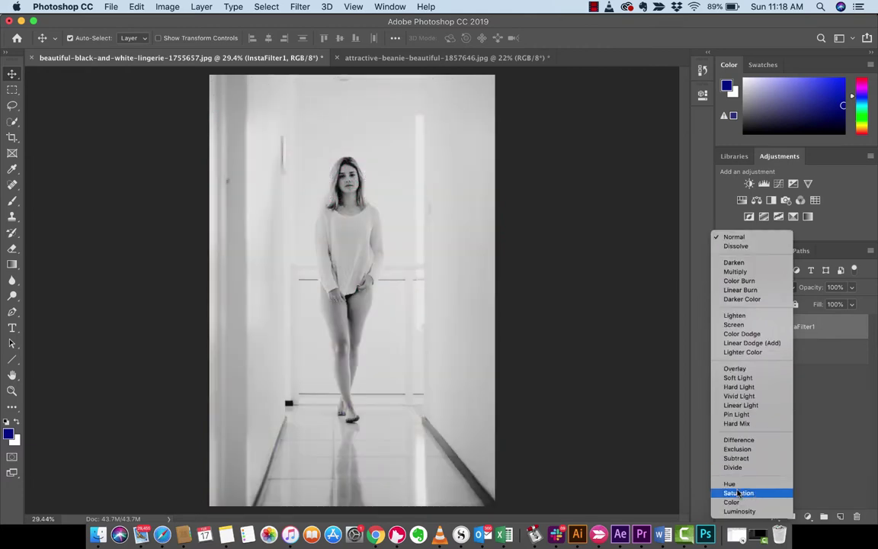
left_click(732, 503)
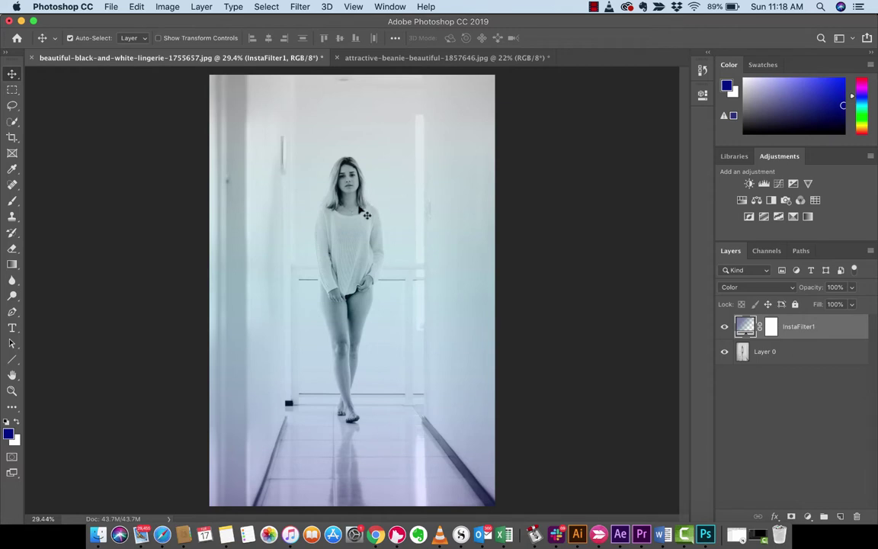
left_click(739, 289)
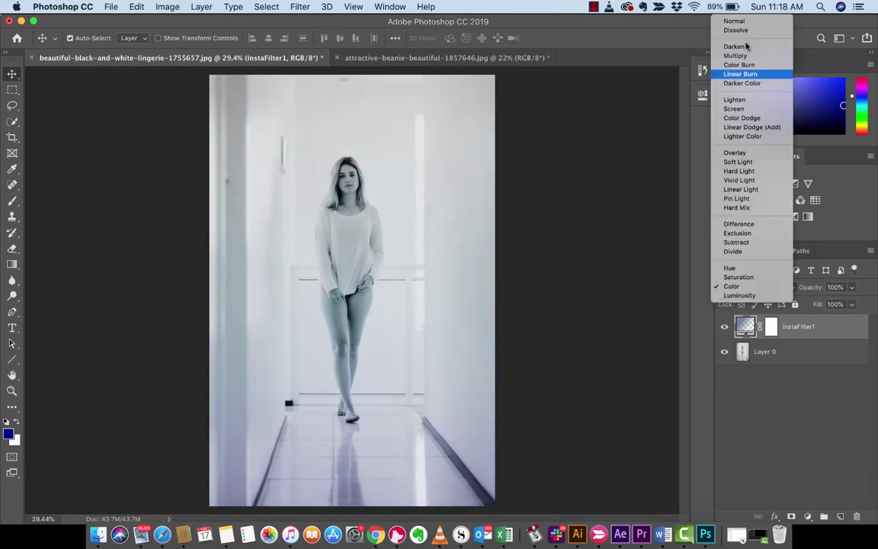
left_click(736, 286)
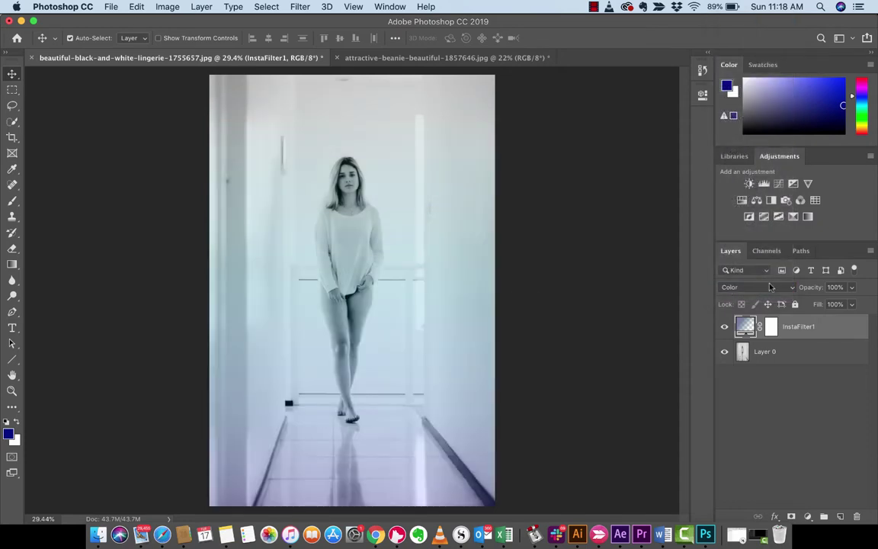
left_click(793, 291)
left_click(788, 288)
Drop InstaFilter1's opacity to 60% using the Opacity slider
left_click(851, 288)
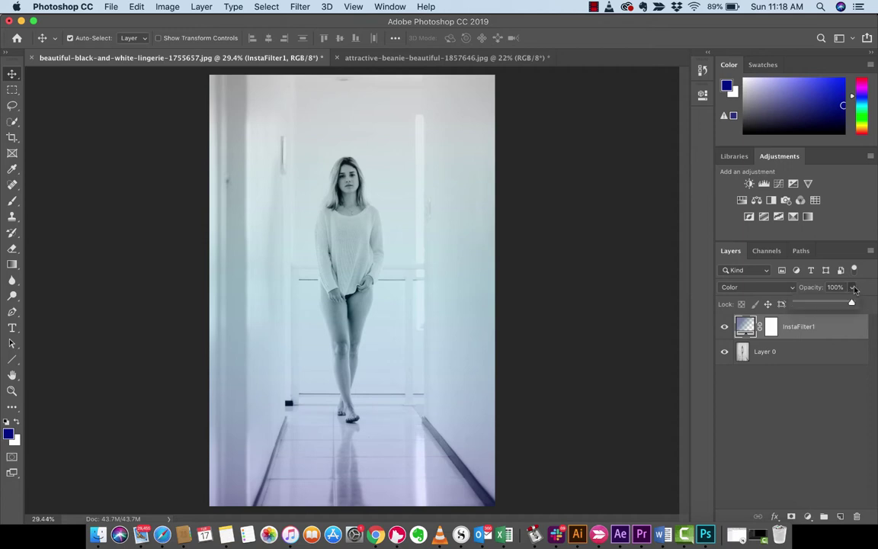
left_click_drag(851, 302, 830, 305)
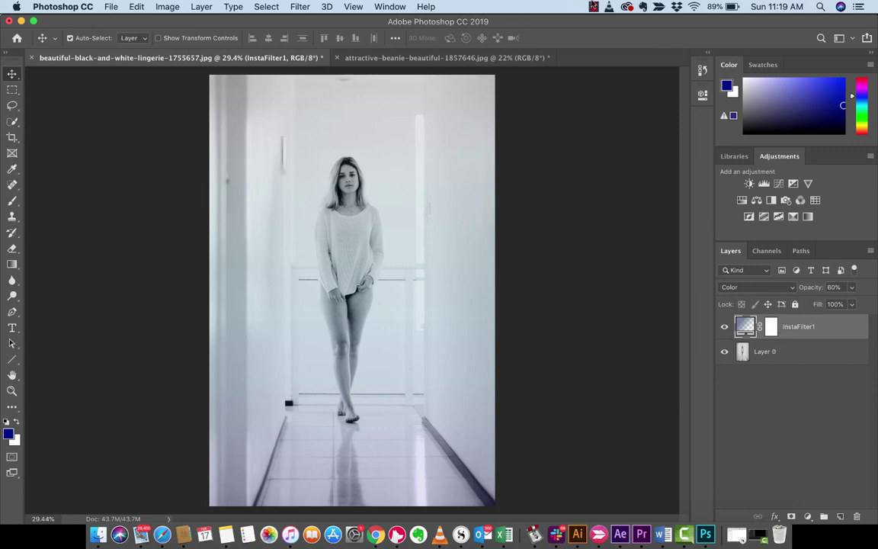
left_click(593, 7)
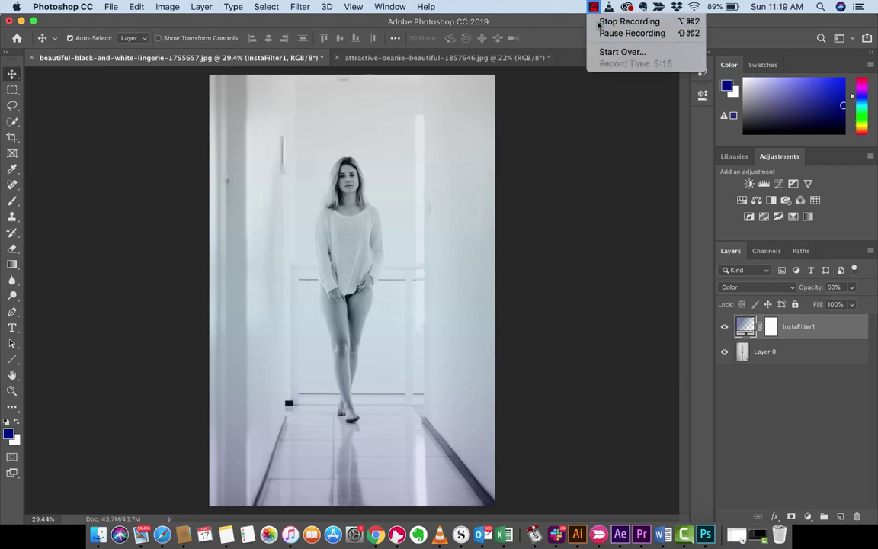